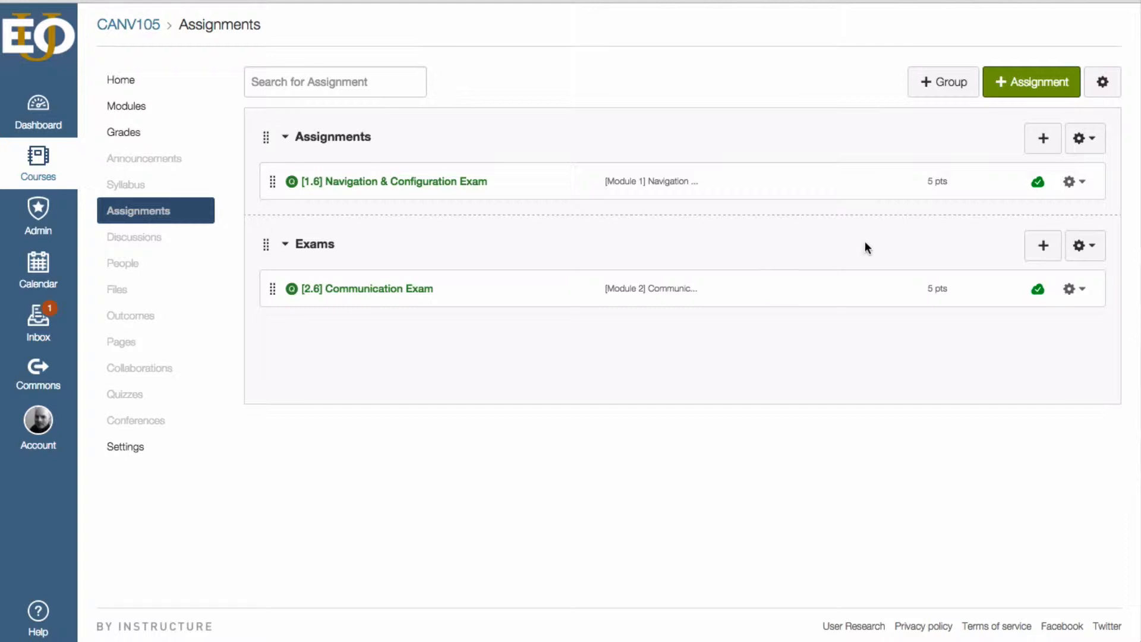
- Create a new assignment in the course and name it "[3.5] Reflection Paper"
{"action": "left_click", "coordinate": [1032, 85]}
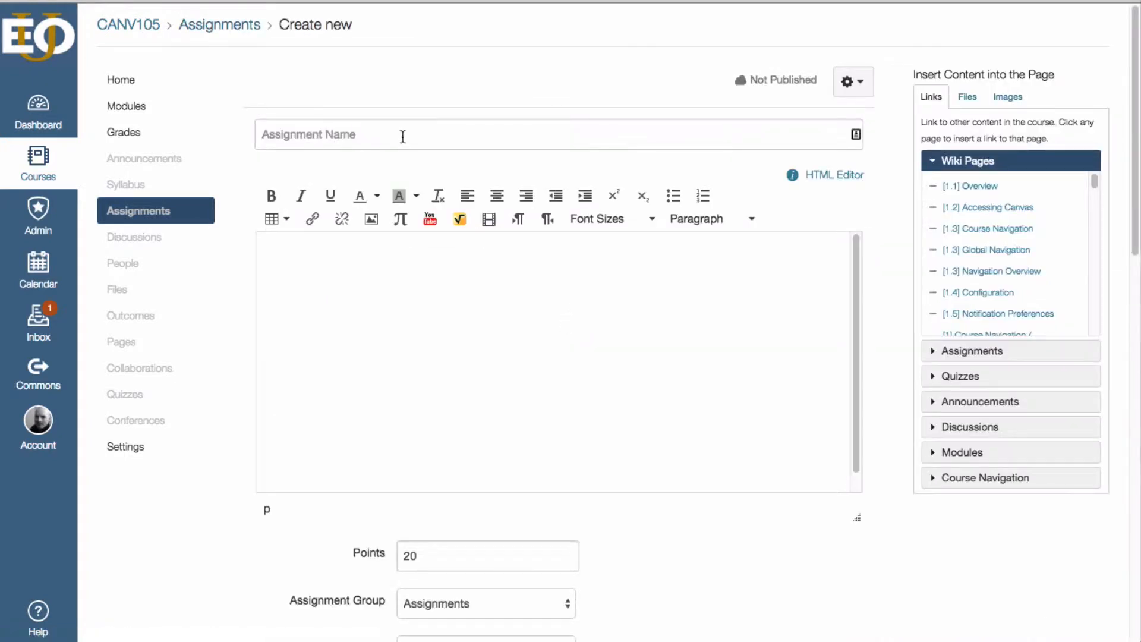
{"action": "type", "text": "[3.5] Reflection Paper"}
{"action": "left_click", "coordinate": [747, 93]}
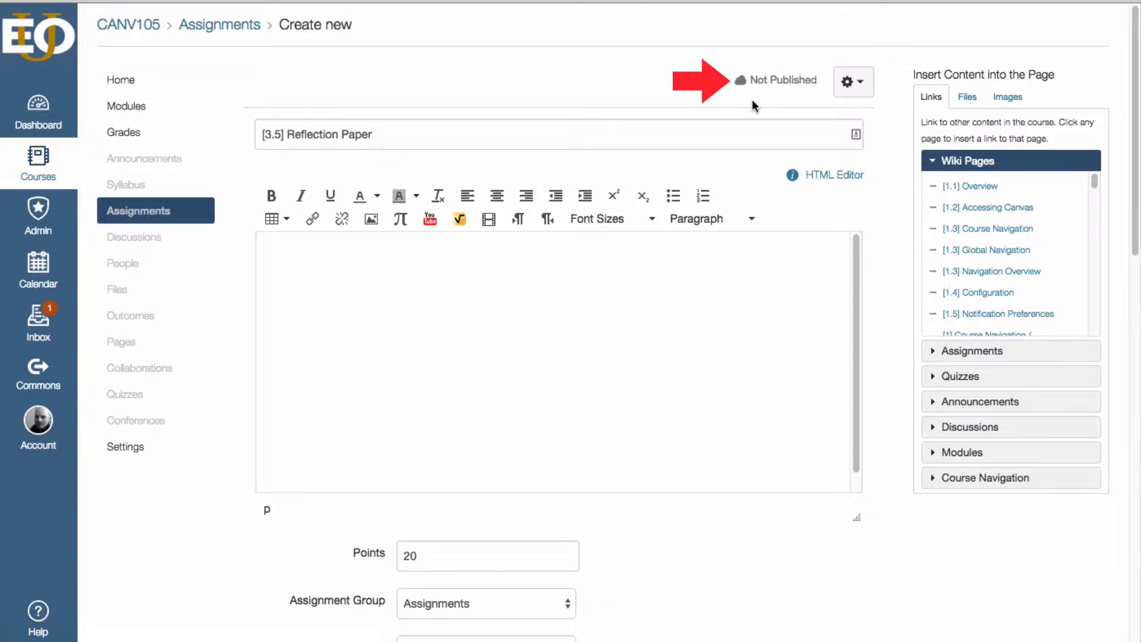
- Add the instructions text to the description and link "Printable Assignment Instructions" to GW3.pdf from the Unit 2 Content folder
{"action": "scroll", "coordinate": [885, 202], "scroll_direction": "down", "scroll_amount": 2}
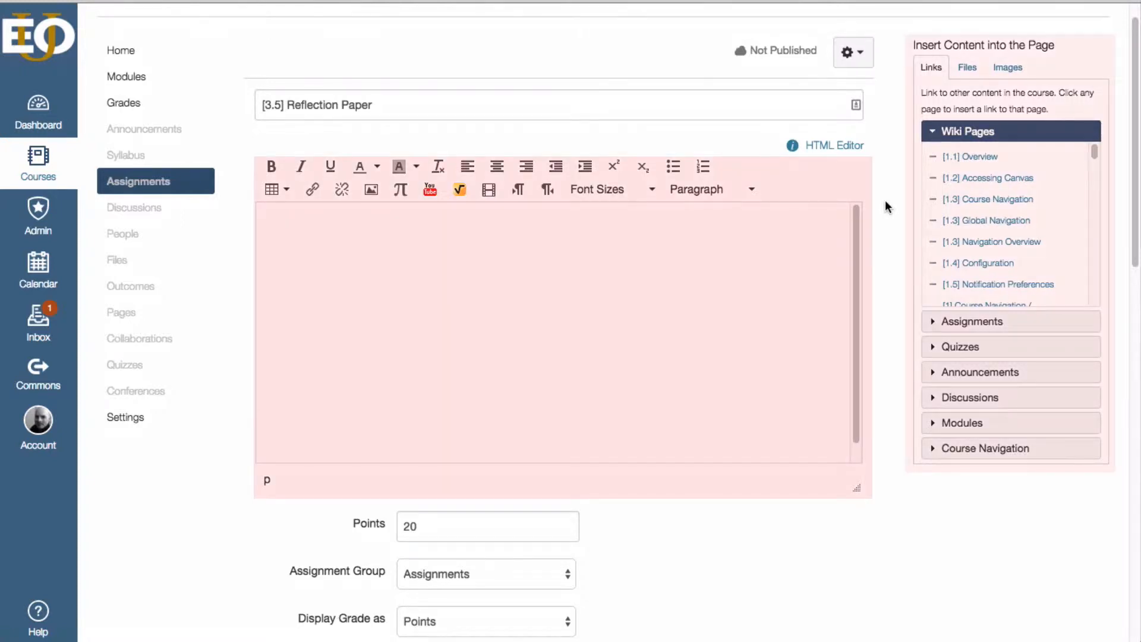
{"action": "left_click", "coordinate": [708, 275]}
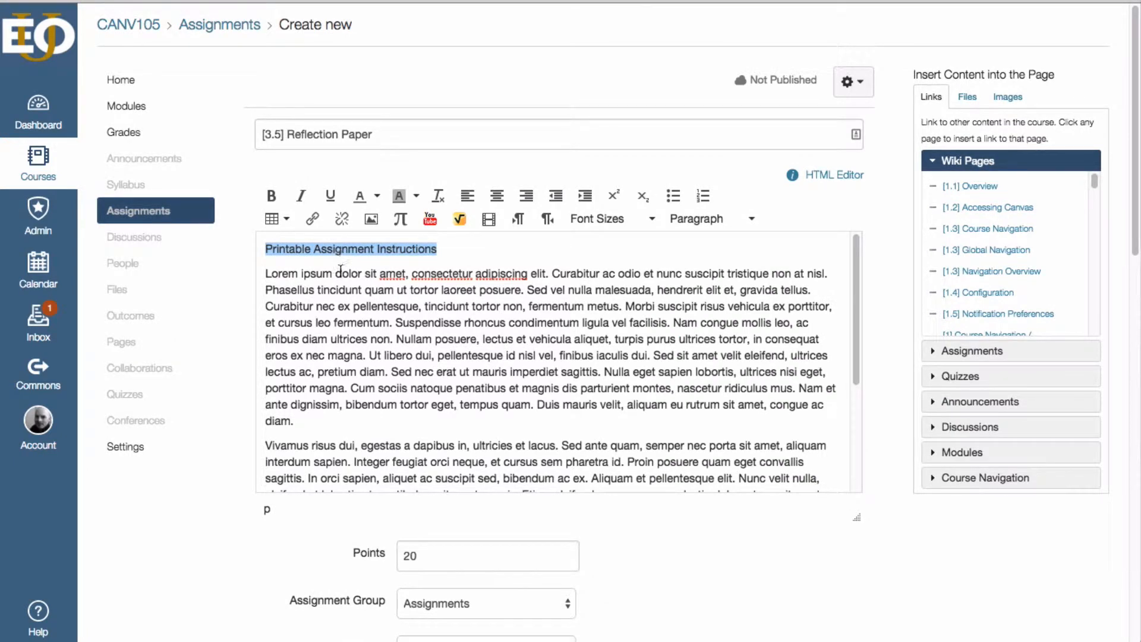
{"action": "left_click_drag", "start_coordinate": [266, 249], "coordinate": [436, 249]}
{"action": "left_click", "coordinate": [967, 96]}
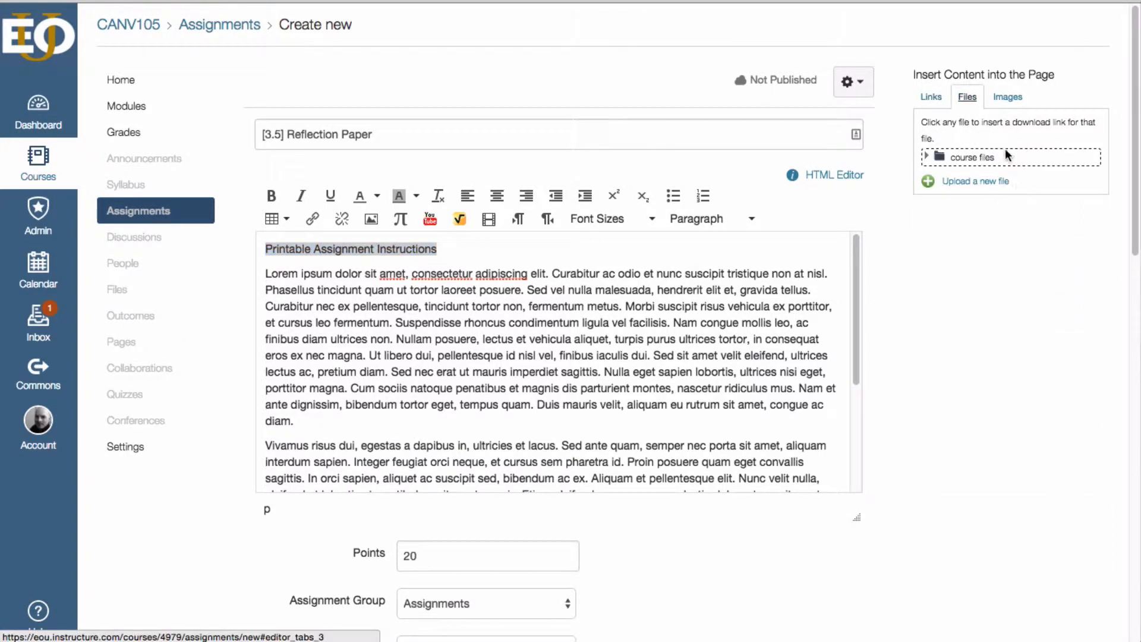
{"action": "left_click", "coordinate": [970, 158]}
{"action": "left_click", "coordinate": [993, 175]}
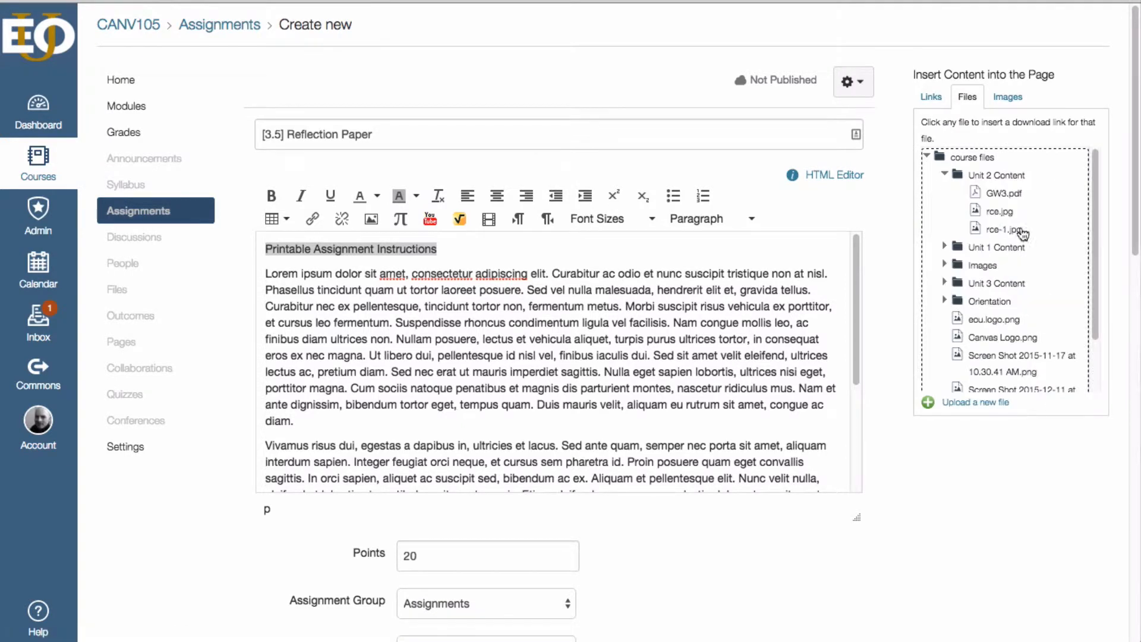
{"action": "left_click", "coordinate": [1014, 198]}
- Set the points to 15, with the assignment group as Assignments and the grade displayed as Points
{"action": "scroll", "coordinate": [507, 387], "scroll_direction": "down", "scroll_amount": 3}
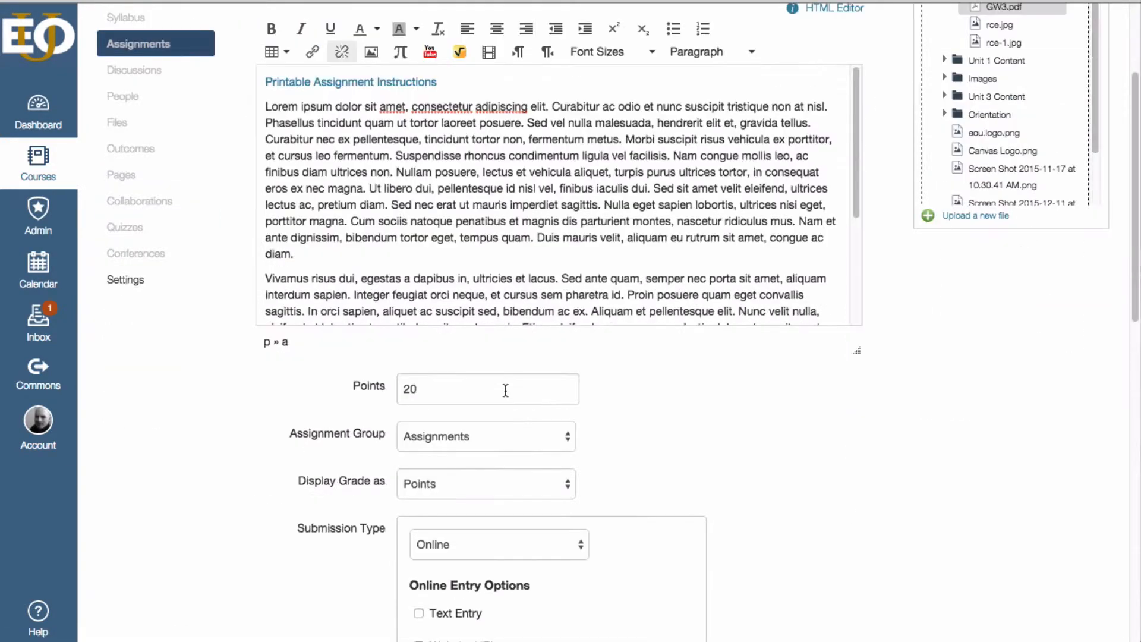
{"action": "left_click_drag", "start_coordinate": [505, 389], "coordinate": [346, 385]}
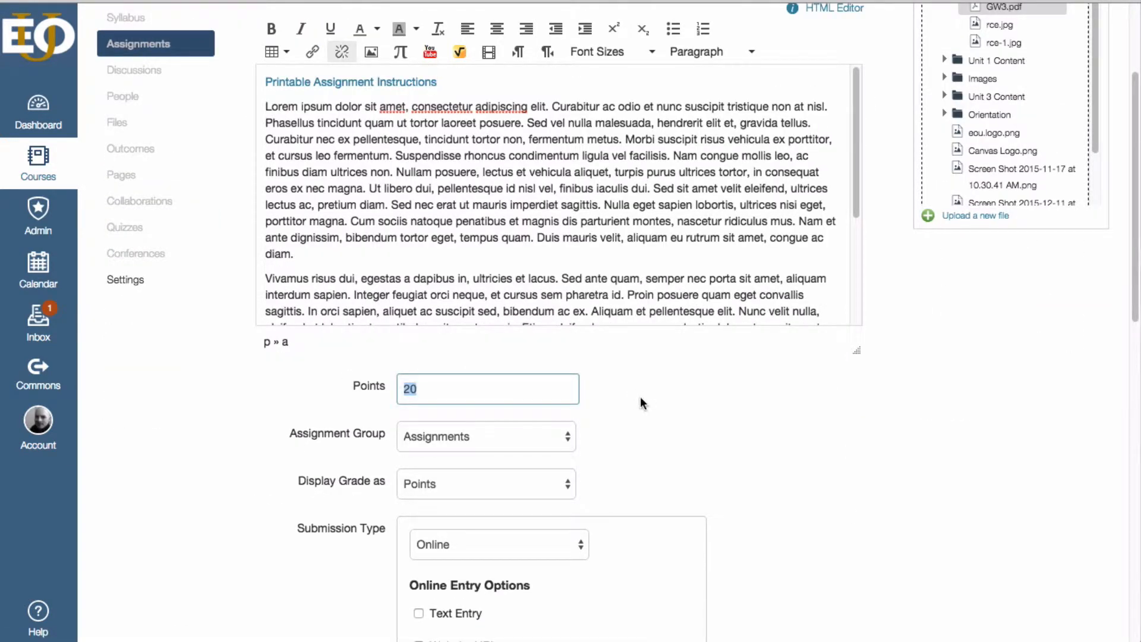
{"action": "type", "text": "15"}
{"action": "scroll", "coordinate": [640, 397], "scroll_direction": "down", "scroll_amount": 1}
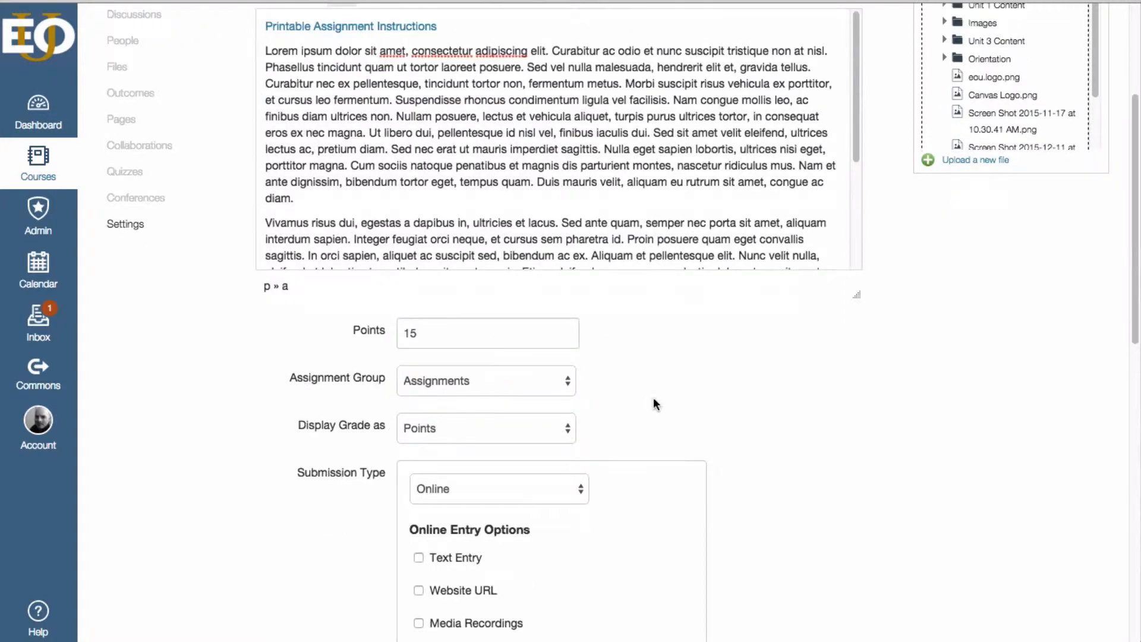
{"action": "left_click", "coordinate": [558, 383]}
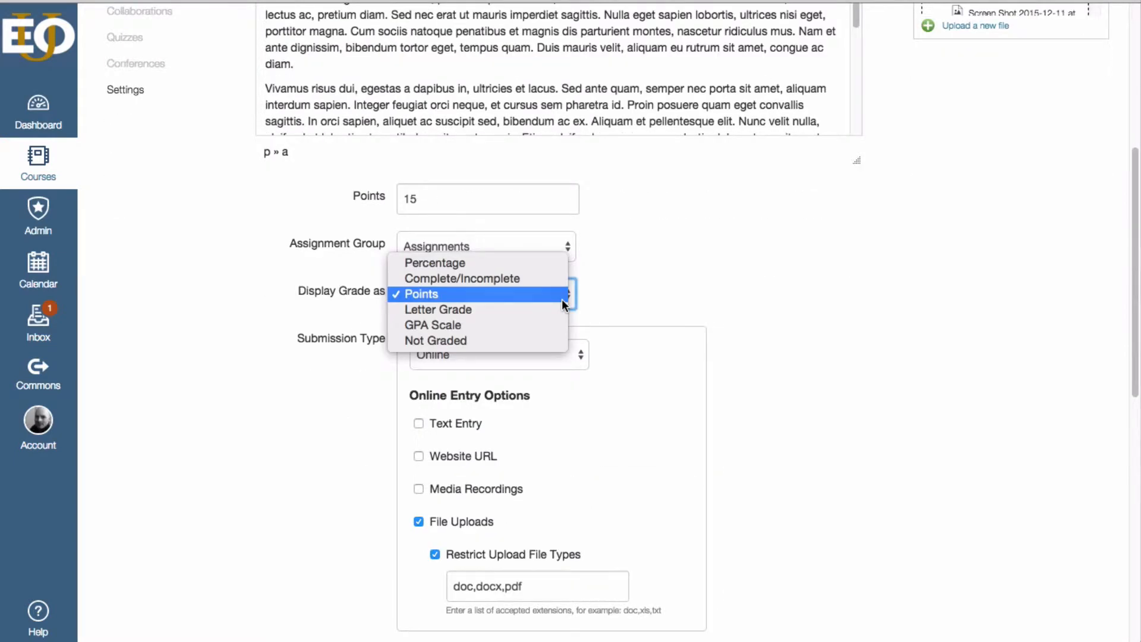
{"action": "left_click", "coordinate": [562, 294]}
- Try the No Submission type for the assignment and switch the submission type back to Online
{"action": "scroll", "coordinate": [594, 280], "scroll_direction": "down", "scroll_amount": 4}
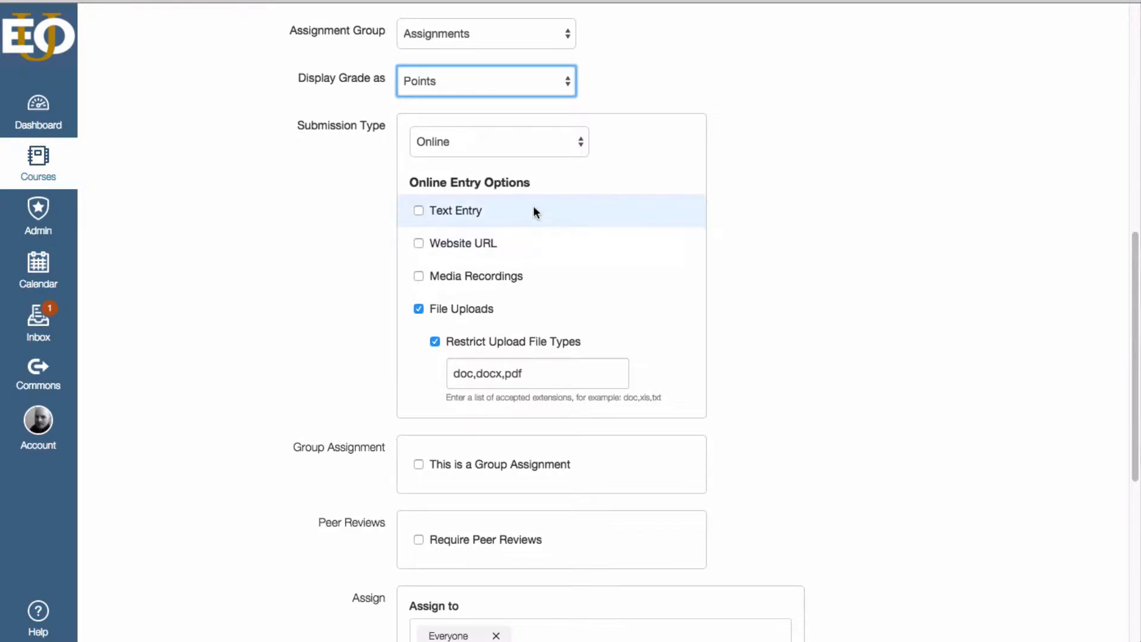
{"action": "left_click", "coordinate": [560, 141]}
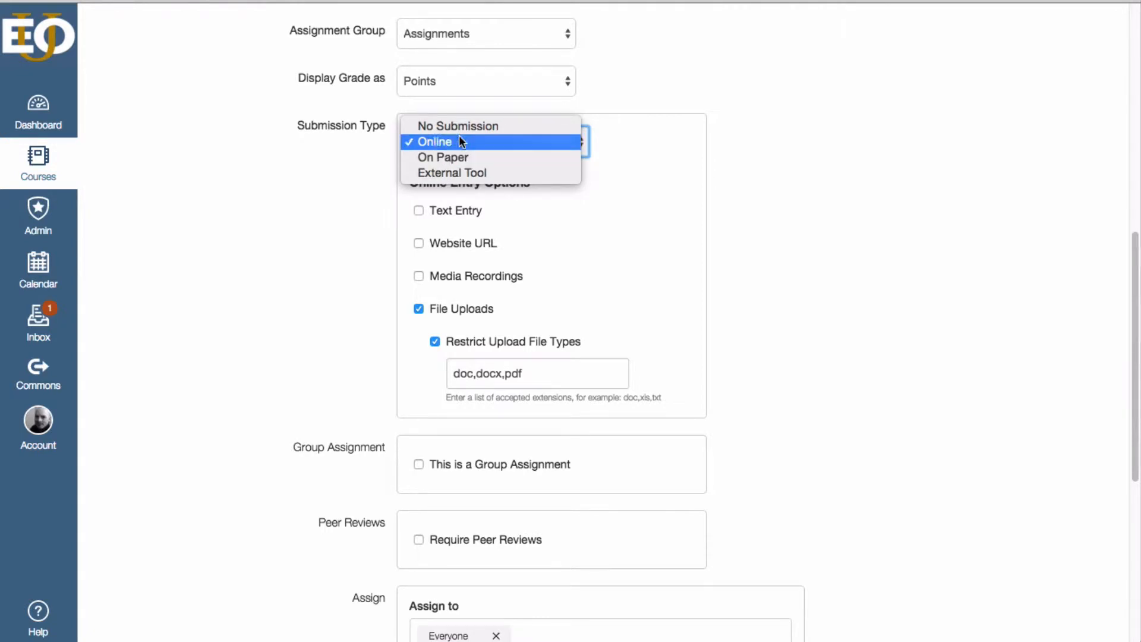
{"action": "left_click", "coordinate": [346, 152]}
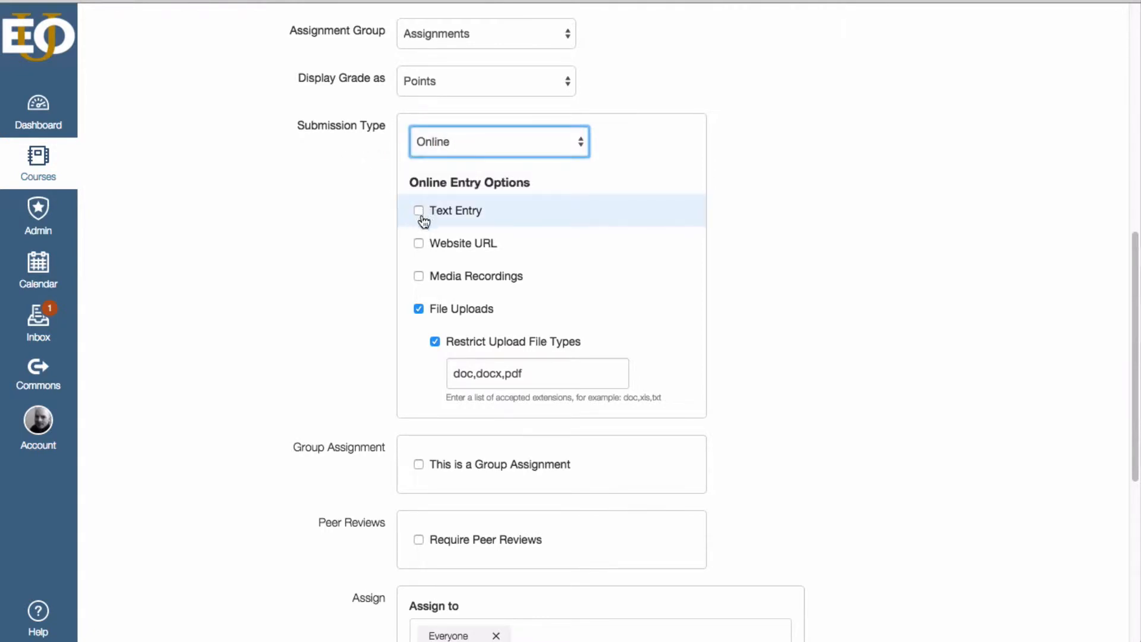
{"action": "left_click", "coordinate": [465, 141]}
{"action": "left_click", "coordinate": [464, 128]}
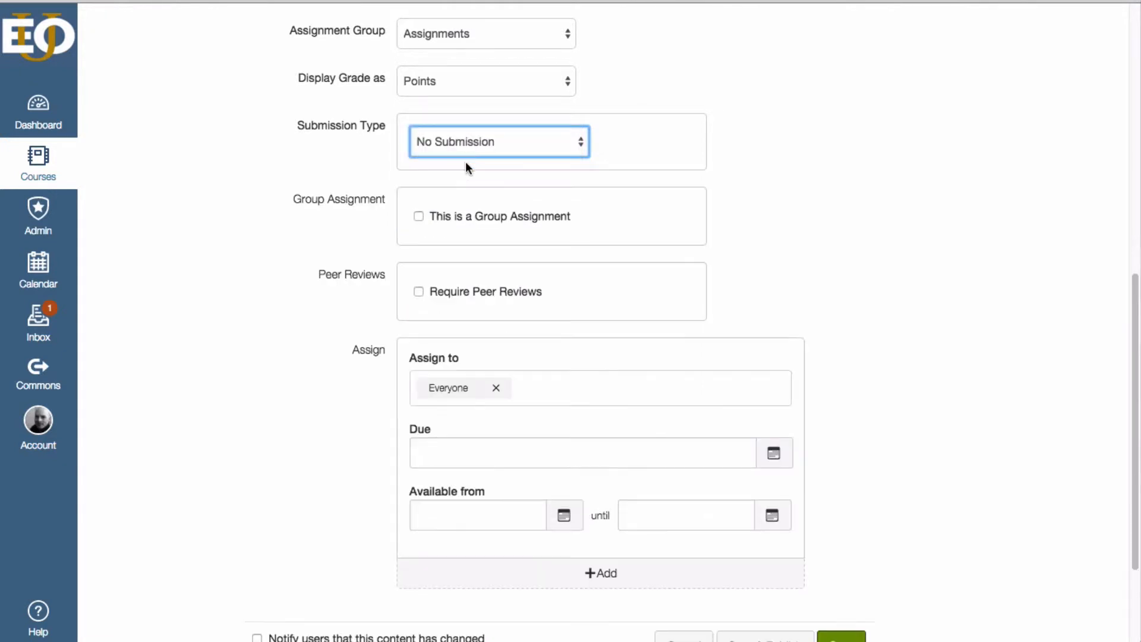
{"action": "left_click", "coordinate": [475, 140]}
{"action": "left_click", "coordinate": [469, 157]}
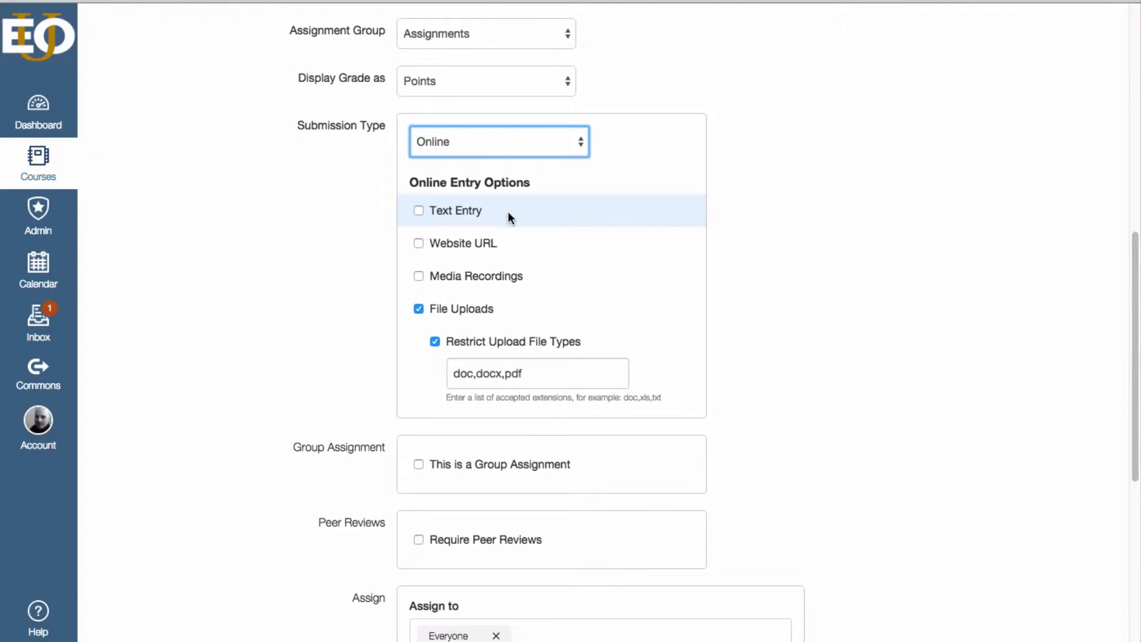
- Allow Text Entry, Website URL and Media Recordings as online entry options
{"action": "left_click", "coordinate": [419, 211]}
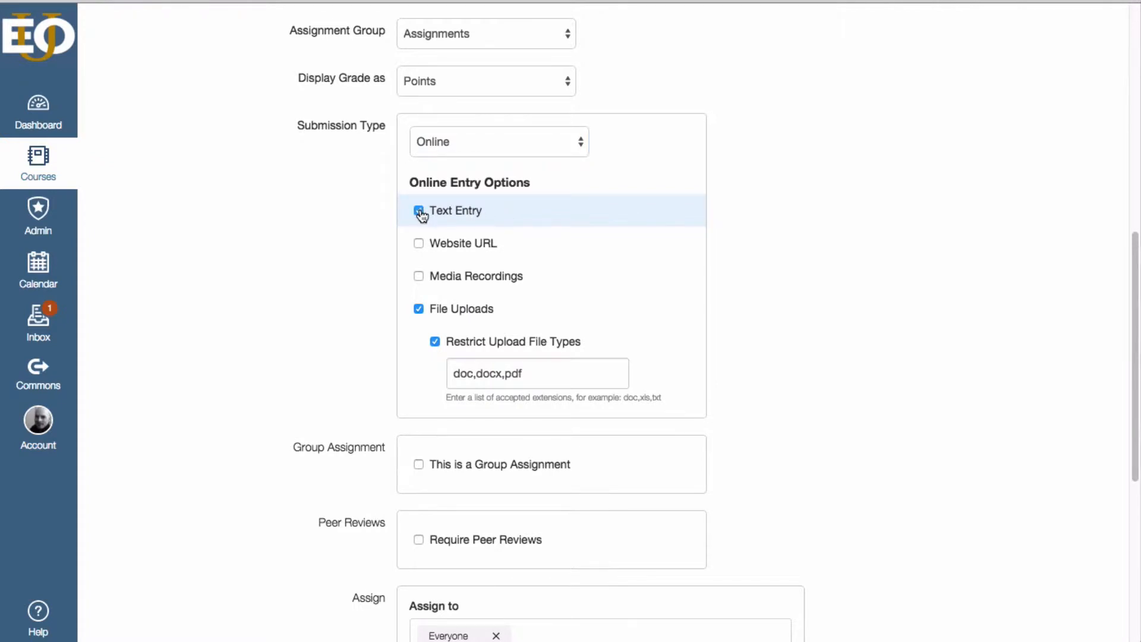
{"action": "left_click", "coordinate": [419, 244]}
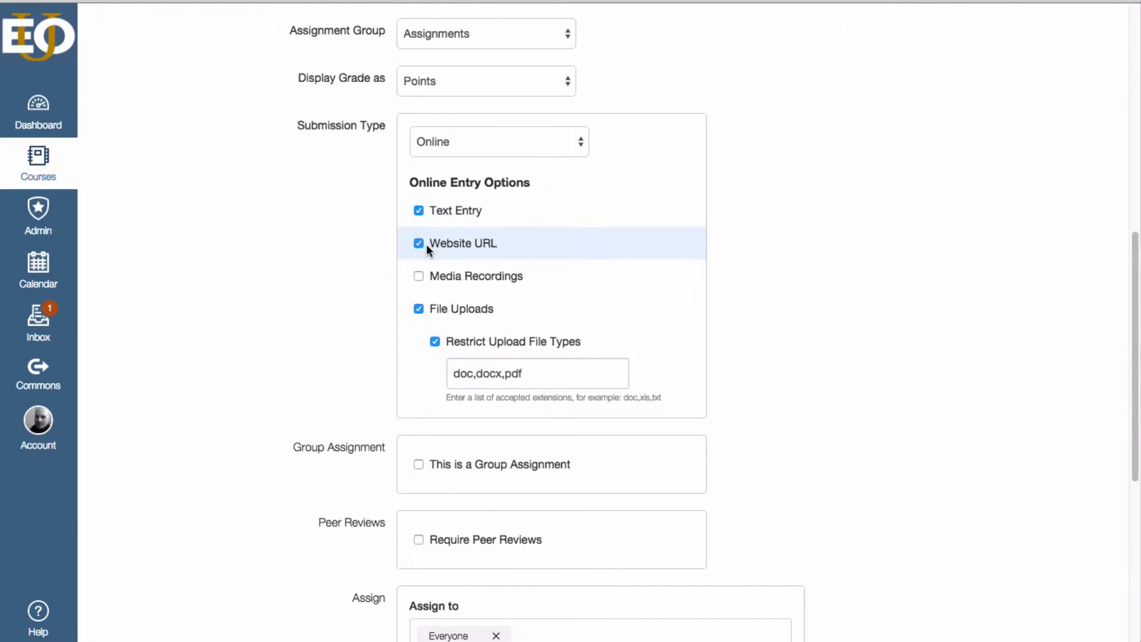
{"action": "left_click", "coordinate": [419, 277]}
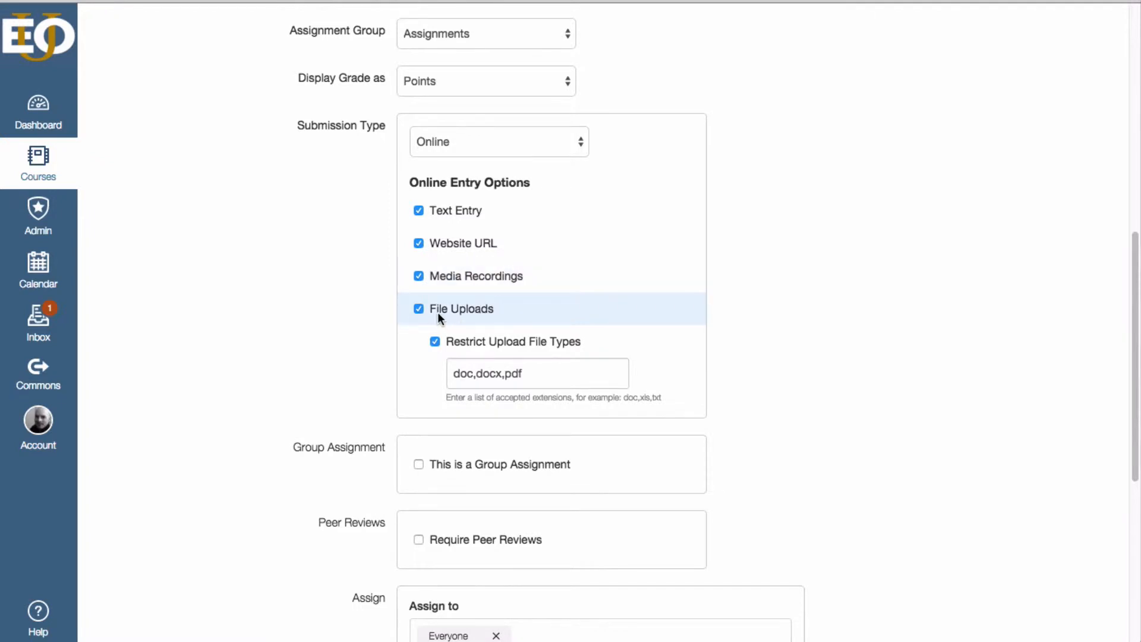
- Toggle the File Uploads entry option off and back on
{"action": "scroll", "coordinate": [437, 312], "scroll_direction": "down", "scroll_amount": 1}
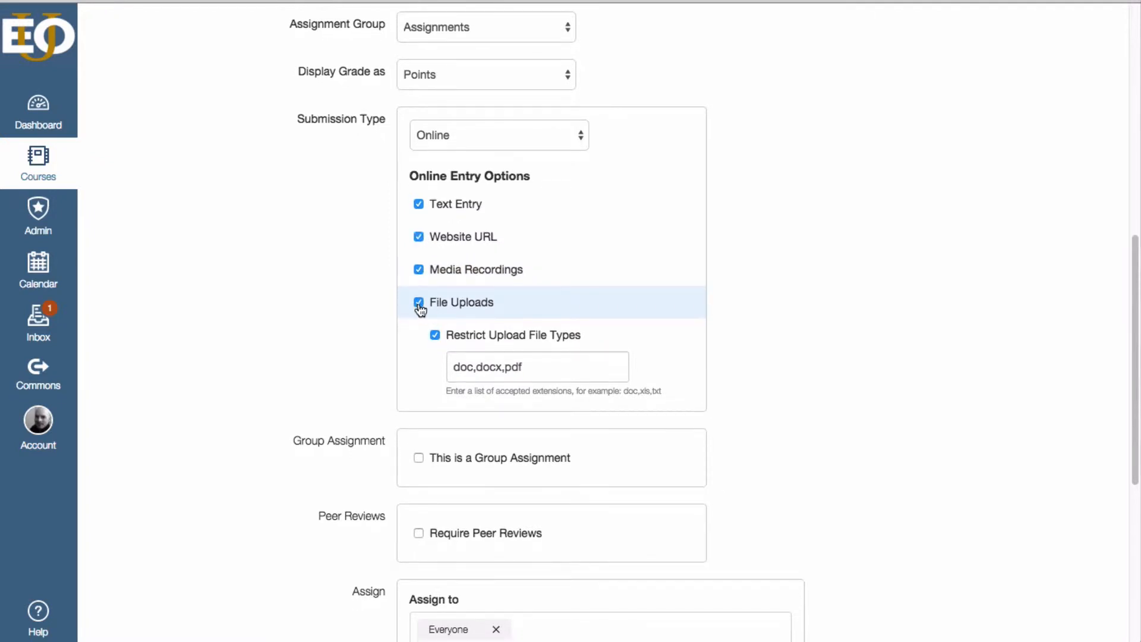
{"action": "left_click", "coordinate": [420, 304]}
{"action": "left_click", "coordinate": [419, 303]}
{"action": "left_click", "coordinate": [419, 304]}
{"action": "left_click", "coordinate": [419, 304]}
{"action": "left_click", "coordinate": [419, 303]}
{"action": "left_click", "coordinate": [419, 303]}
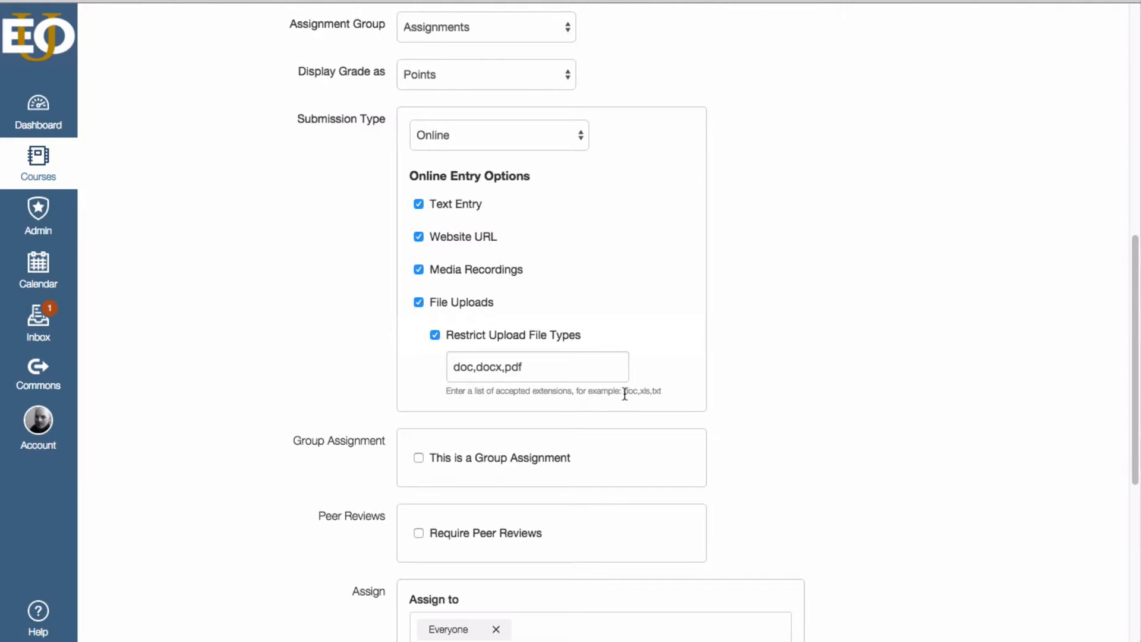
- Set the list of accepted upload file types to "doc, docx, pdf"
{"action": "left_click_drag", "start_coordinate": [624, 394], "coordinate": [653, 395]}
{"action": "left_click", "coordinate": [689, 405]}
{"action": "scroll", "coordinate": [609, 410], "scroll_direction": "down", "scroll_amount": 4}
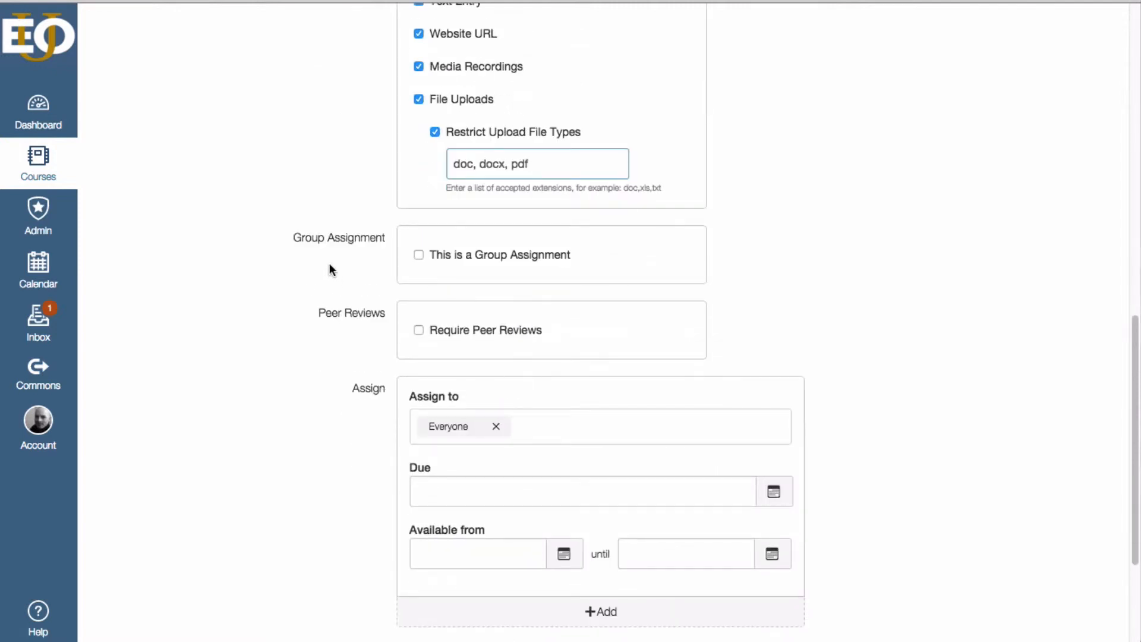
- Add a second assign-to entry for one individual student with a due date of Dec 19, 2015 at 11:59pm
{"action": "scroll", "coordinate": [349, 331], "scroll_direction": "down", "scroll_amount": 2}
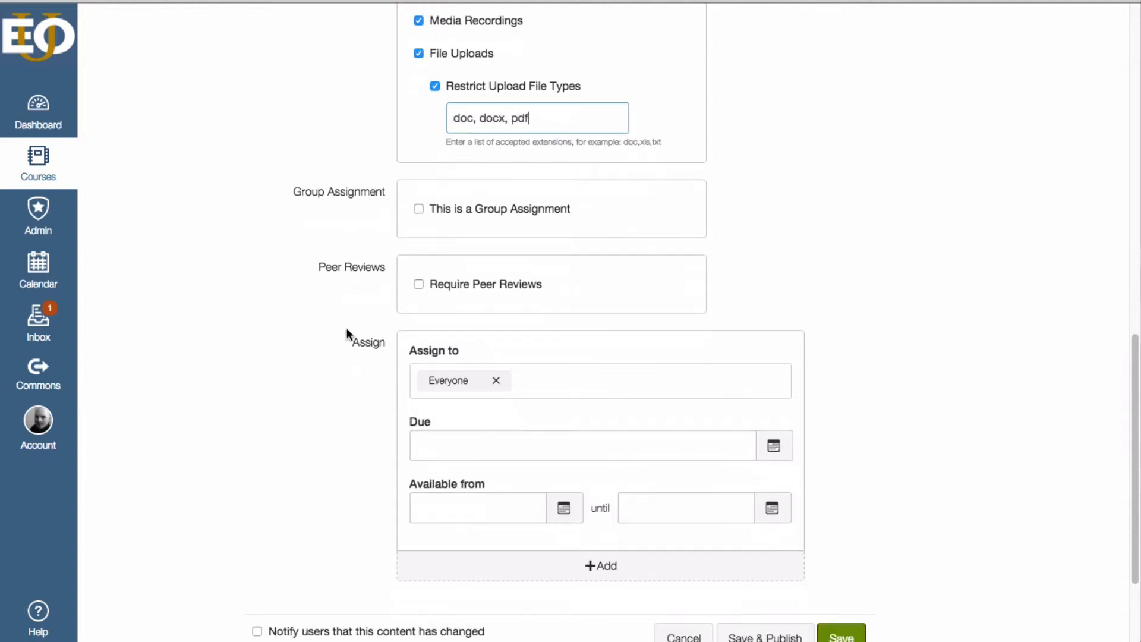
{"action": "scroll", "coordinate": [343, 324], "scroll_direction": "down", "scroll_amount": 2}
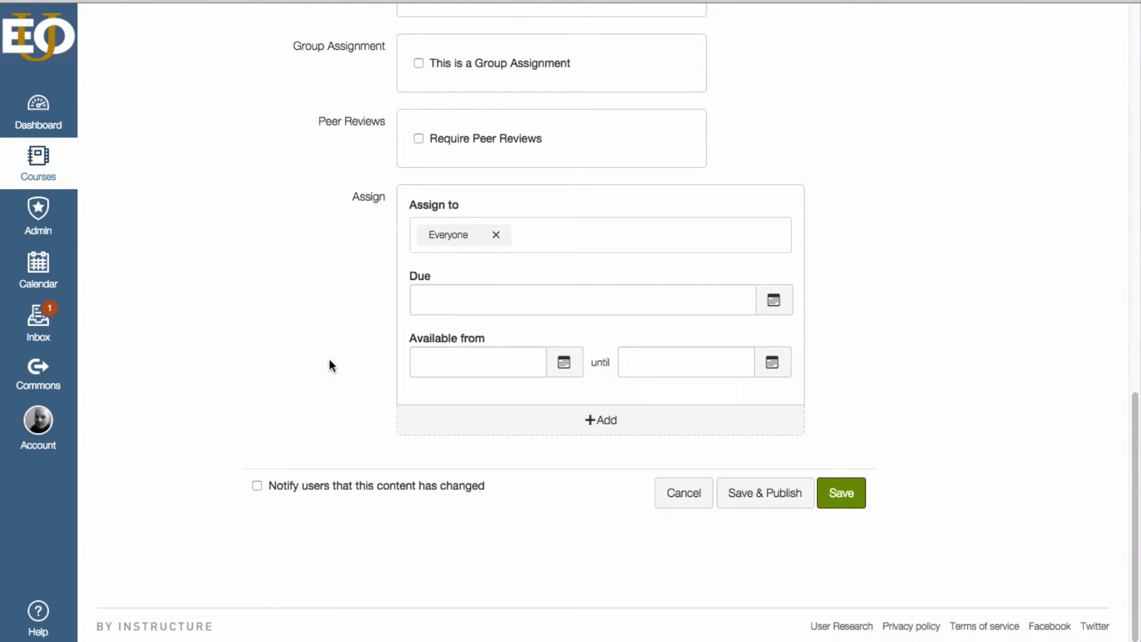
{"action": "left_click", "coordinate": [590, 233]}
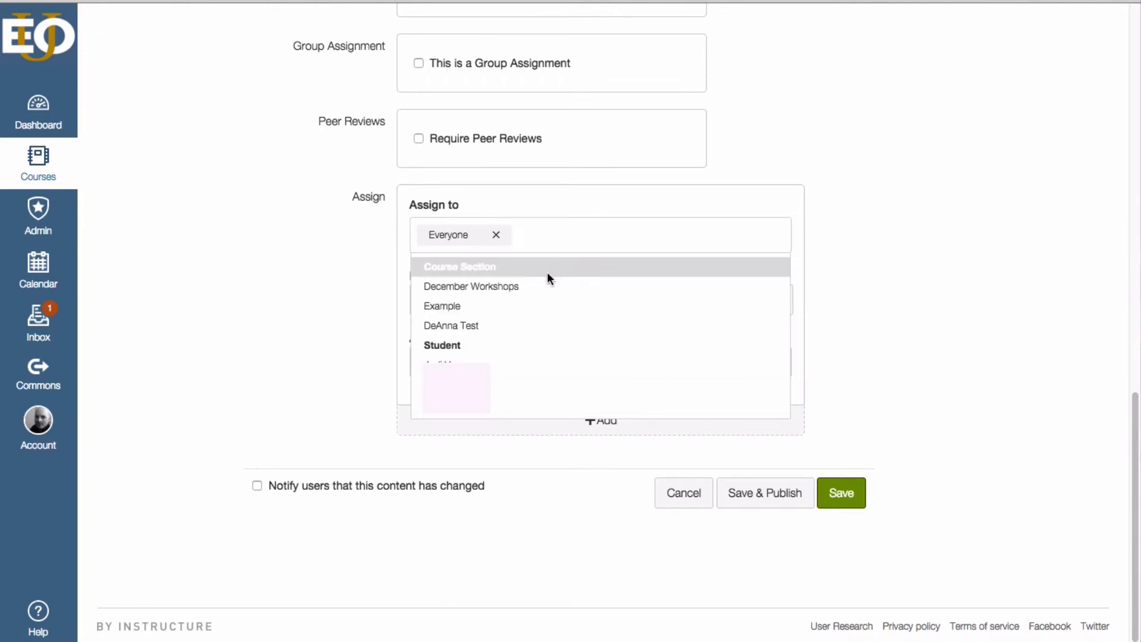
{"action": "left_click", "coordinate": [341, 263]}
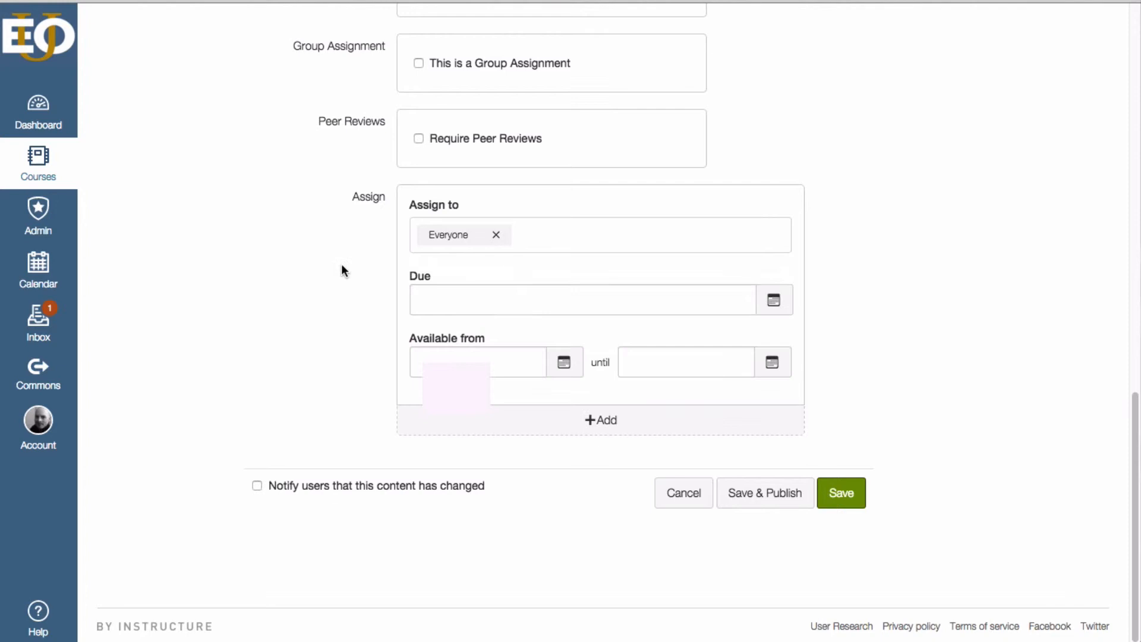
{"action": "left_click", "coordinate": [633, 427]}
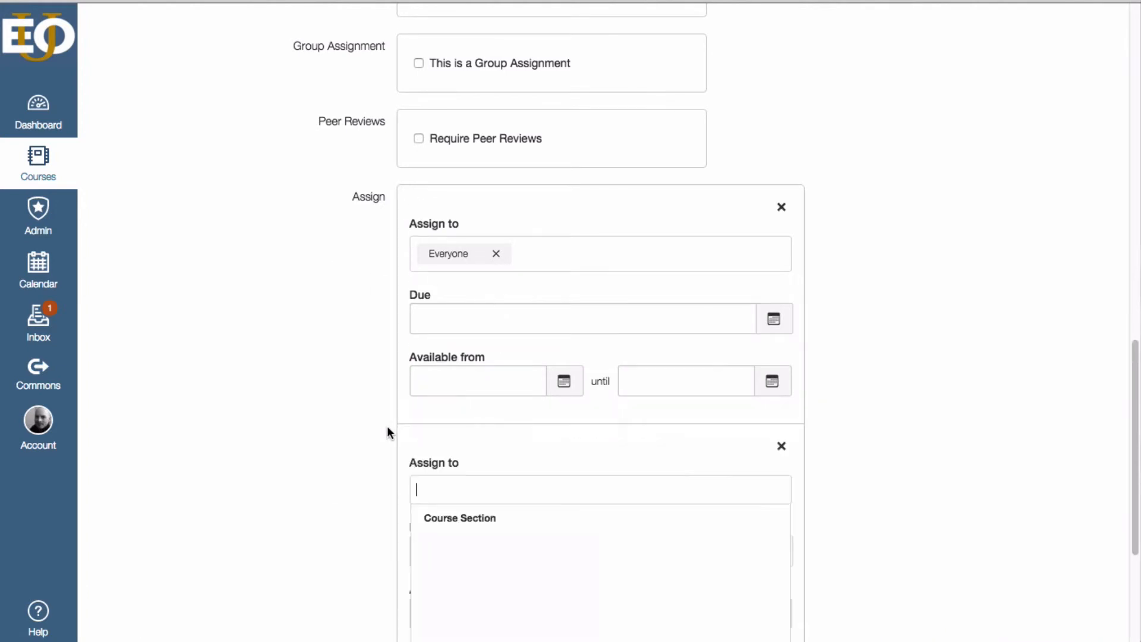
{"action": "scroll", "coordinate": [386, 426], "scroll_direction": "down", "scroll_amount": 1}
{"action": "left_click", "coordinate": [452, 556]}
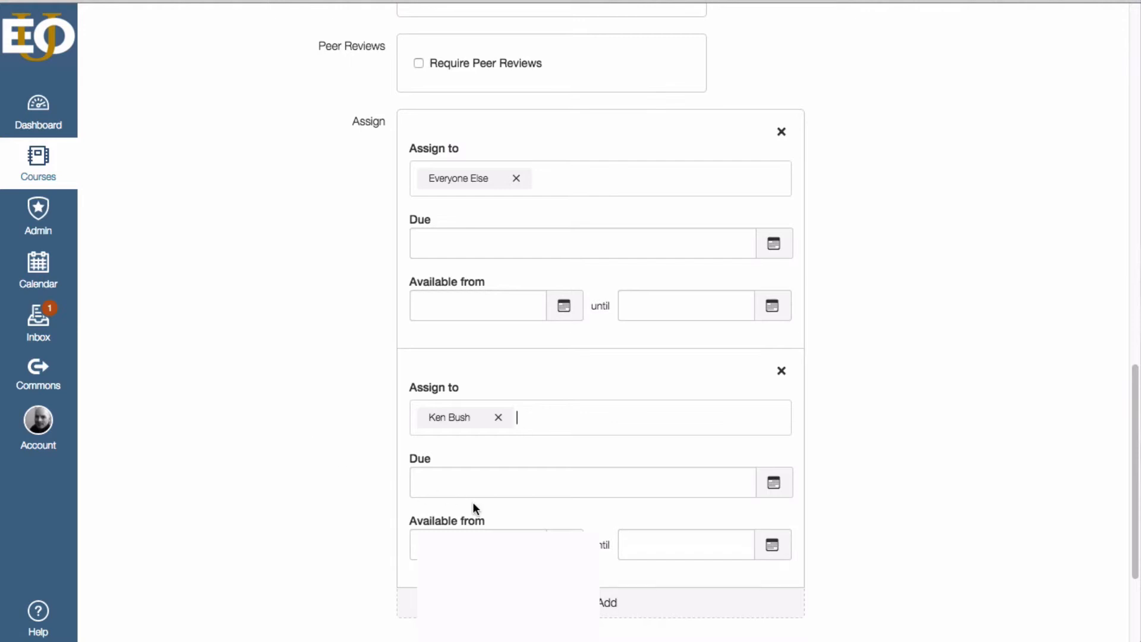
{"action": "left_click", "coordinate": [500, 482]}
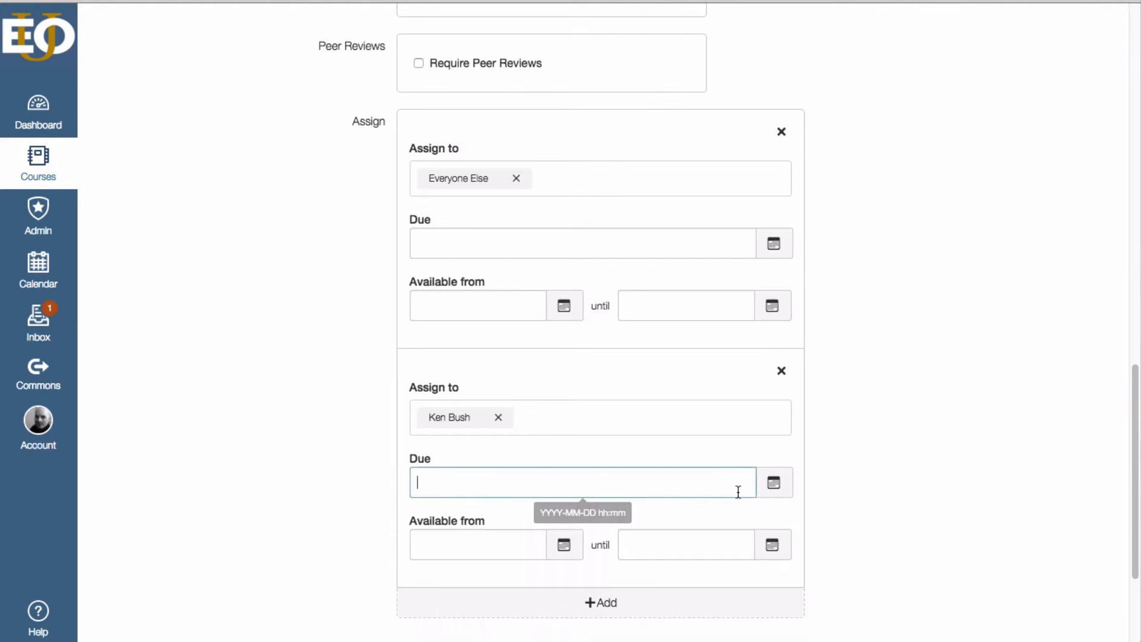
{"action": "left_click", "coordinate": [781, 489]}
{"action": "left_click", "coordinate": [587, 373]}
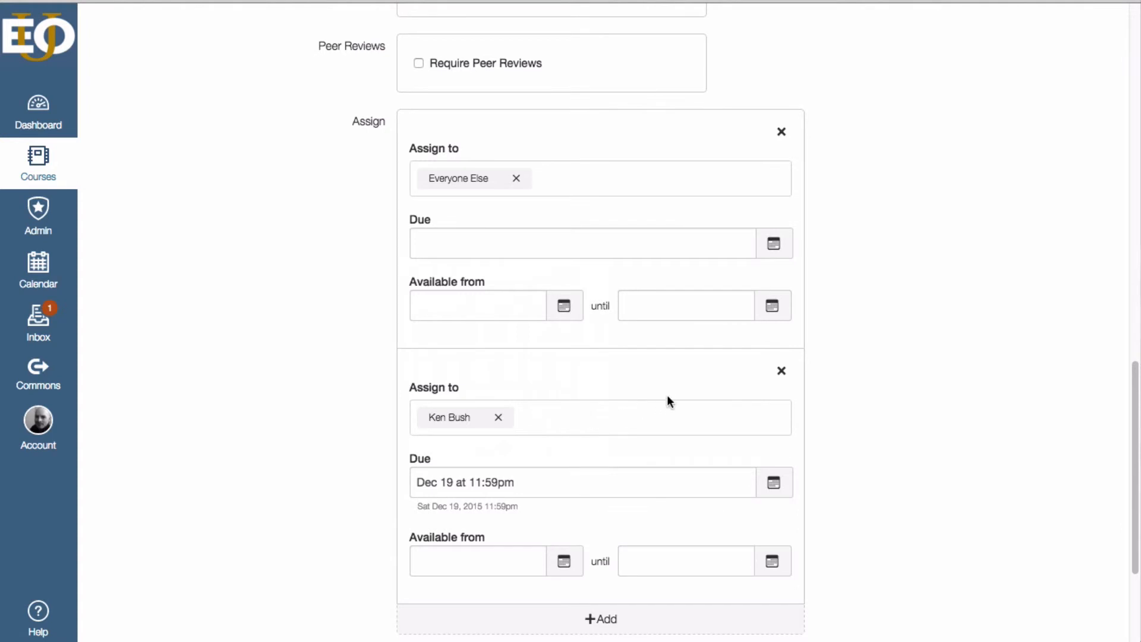
- Set the due date for Everyone Else to Dec 14, 2015 at 11:59pm
{"action": "left_click", "coordinate": [773, 244]}
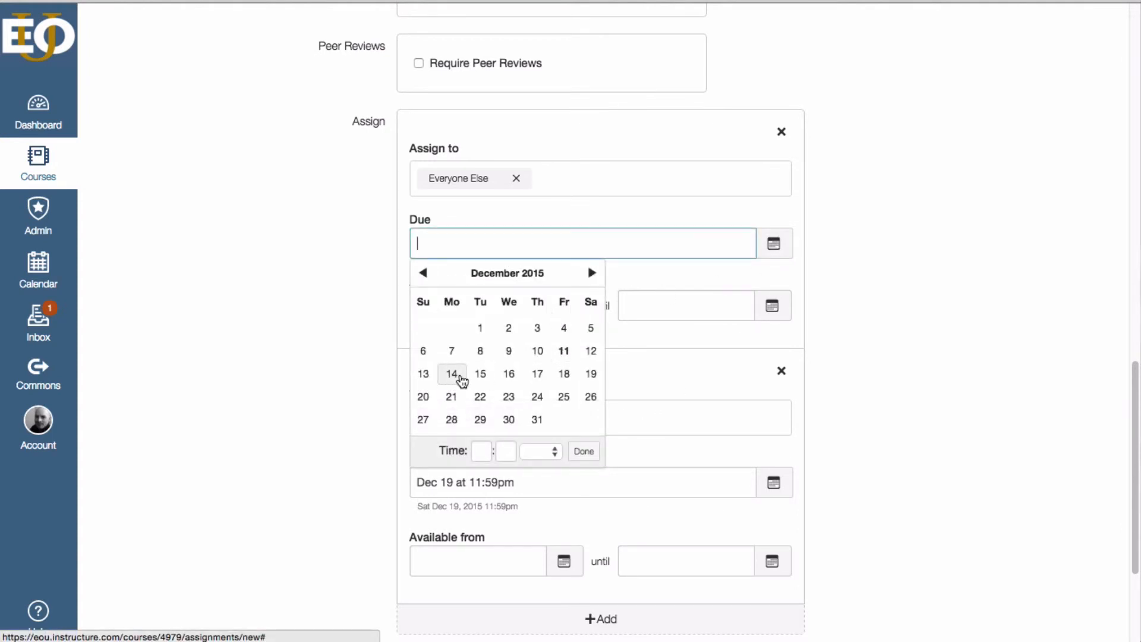
{"action": "left_click", "coordinate": [461, 379]}
{"action": "left_click", "coordinate": [883, 410]}
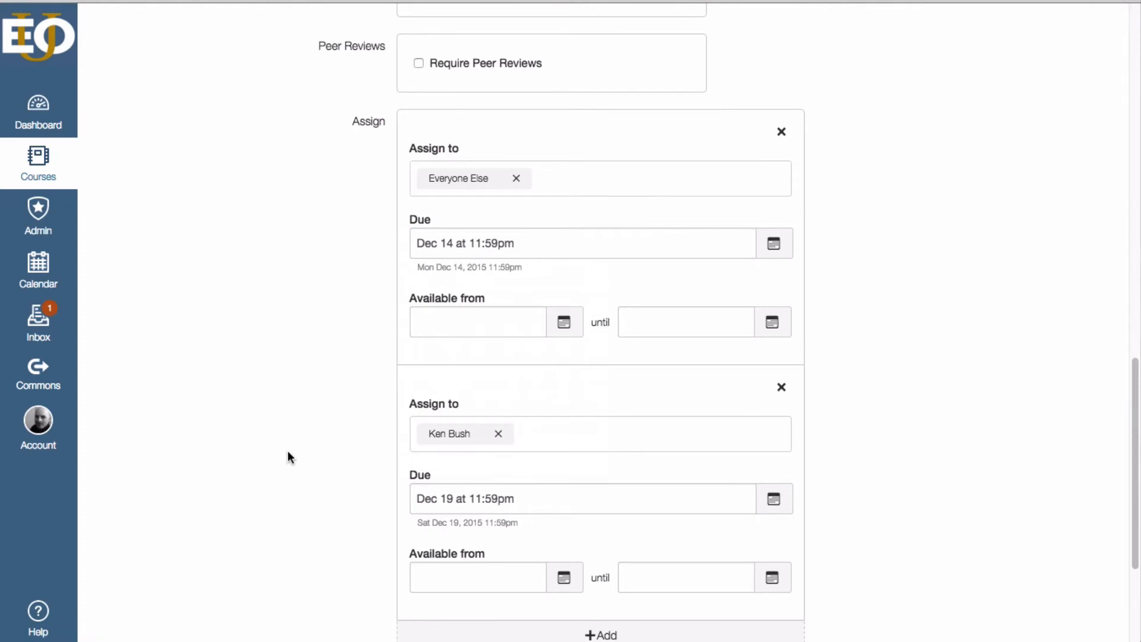
- Remove the individual student's separate assign-to entry
{"action": "scroll", "coordinate": [289, 457], "scroll_direction": "down", "scroll_amount": 1}
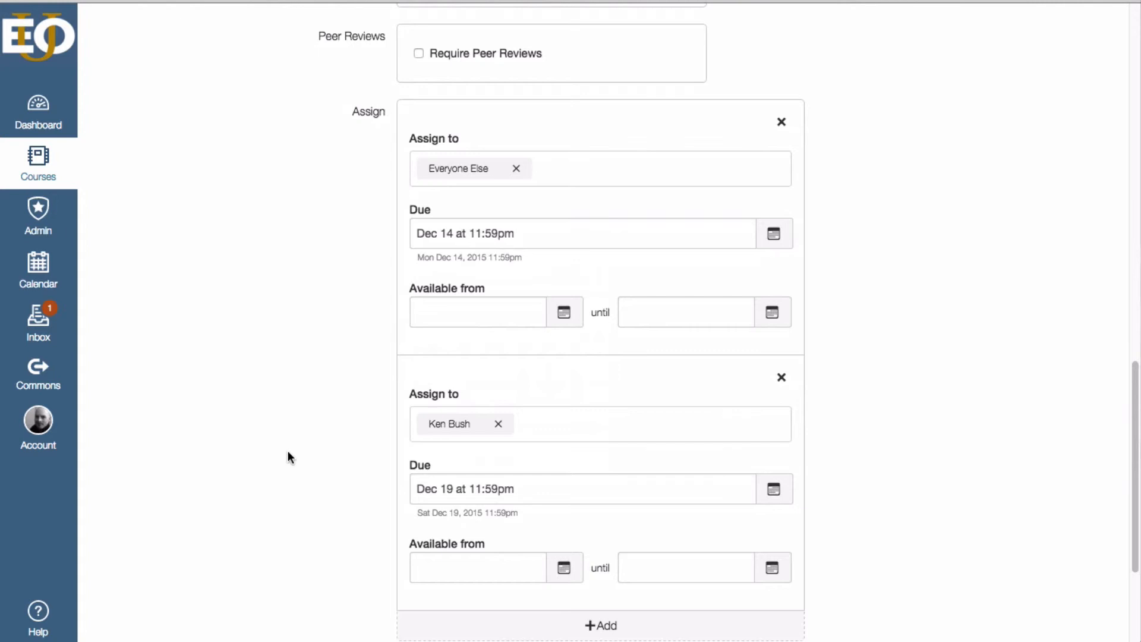
{"action": "scroll", "coordinate": [286, 441], "scroll_direction": "down", "scroll_amount": 3}
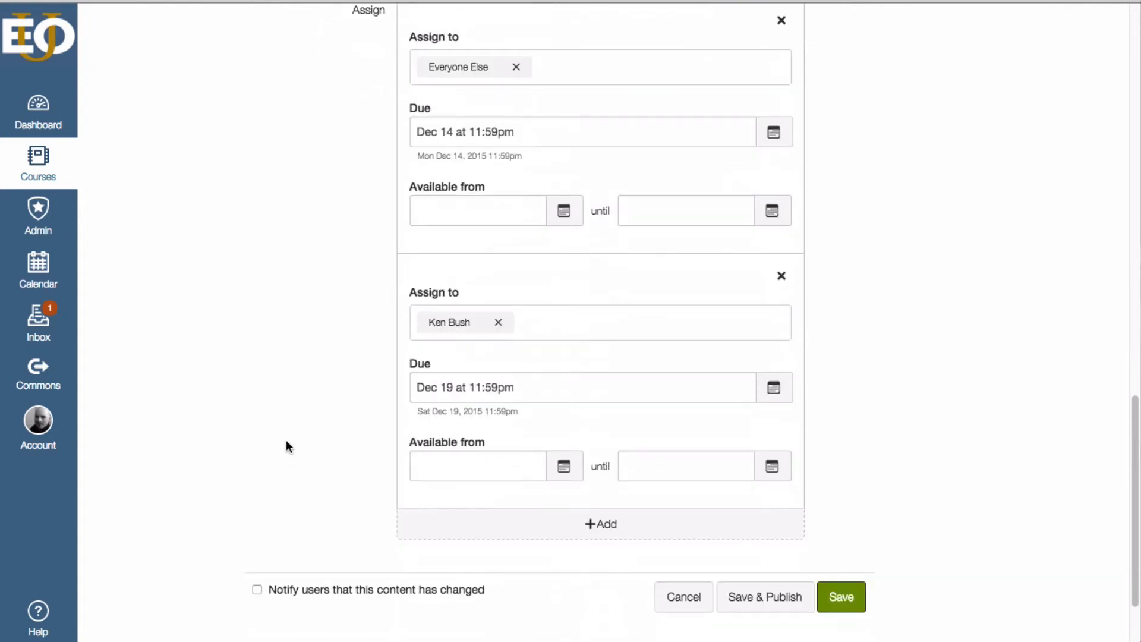
{"action": "scroll", "coordinate": [287, 447], "scroll_direction": "up", "scroll_amount": 1}
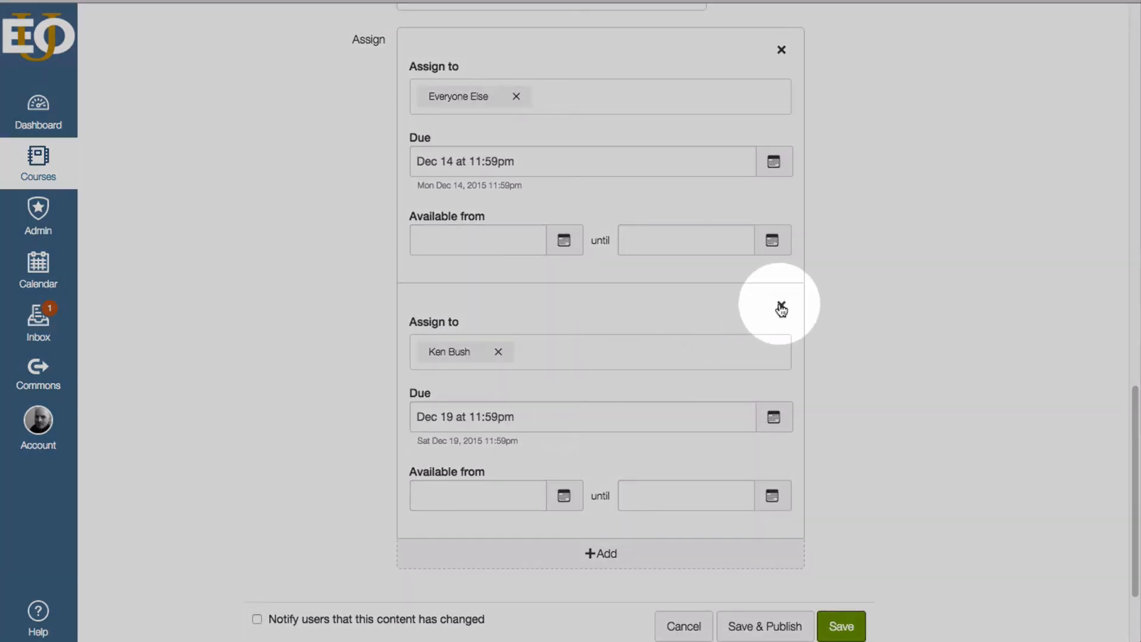
{"action": "left_click", "coordinate": [781, 308]}
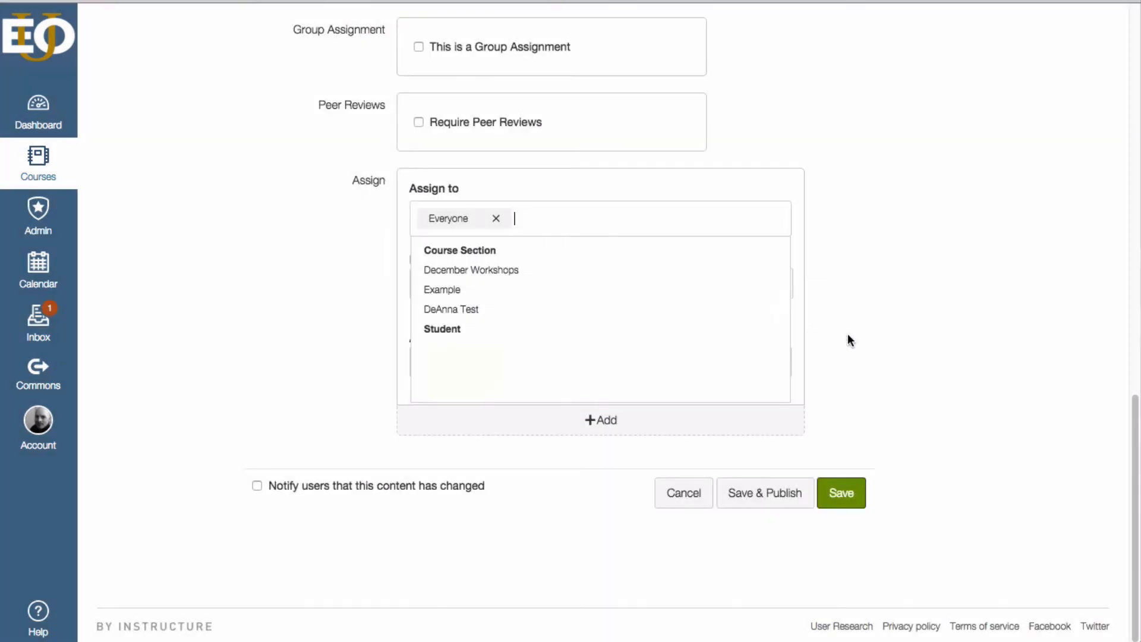
{"action": "left_click", "coordinate": [332, 252]}
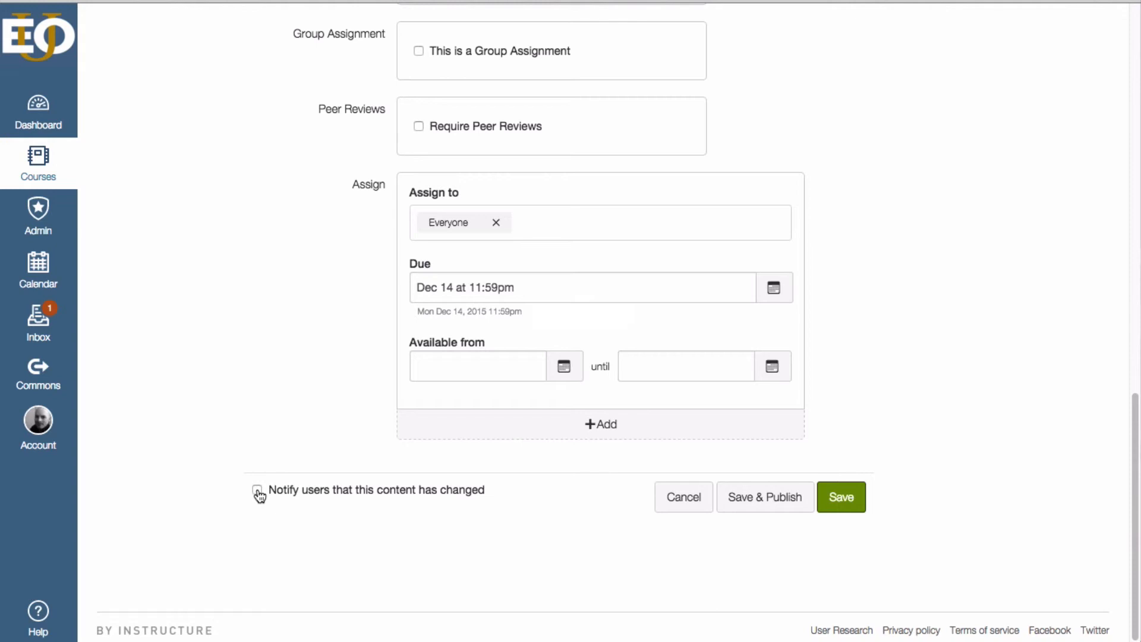
- Save the assignment without publishing it and return to the course's assignment list
{"action": "scroll", "coordinate": [910, 221], "scroll_direction": "down", "scroll_amount": 1}
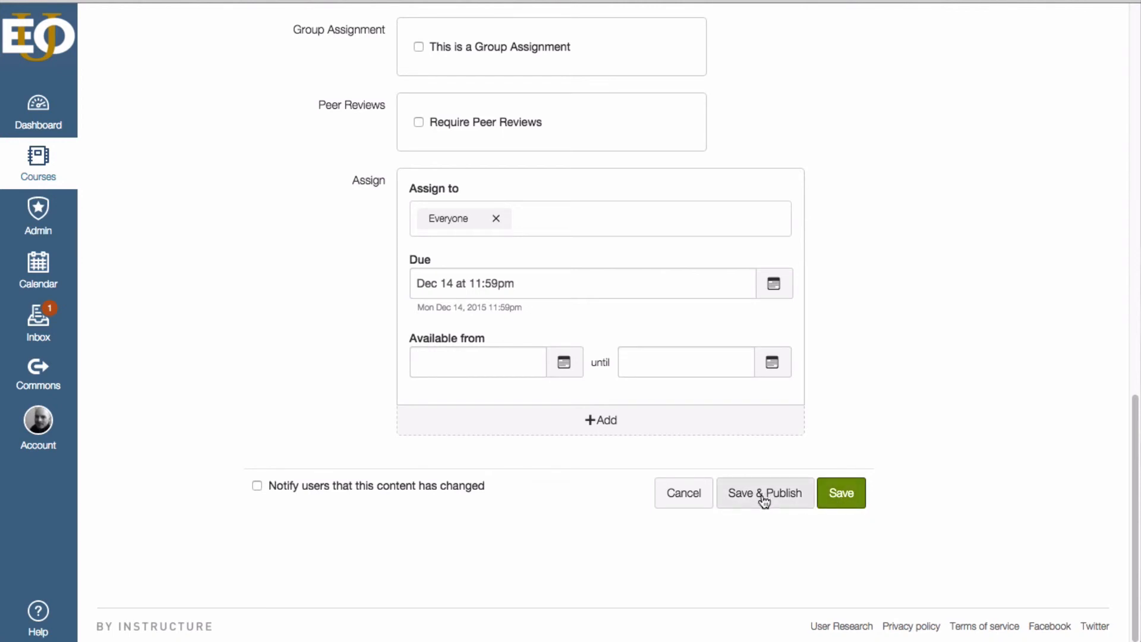
{"action": "left_click", "coordinate": [841, 505]}
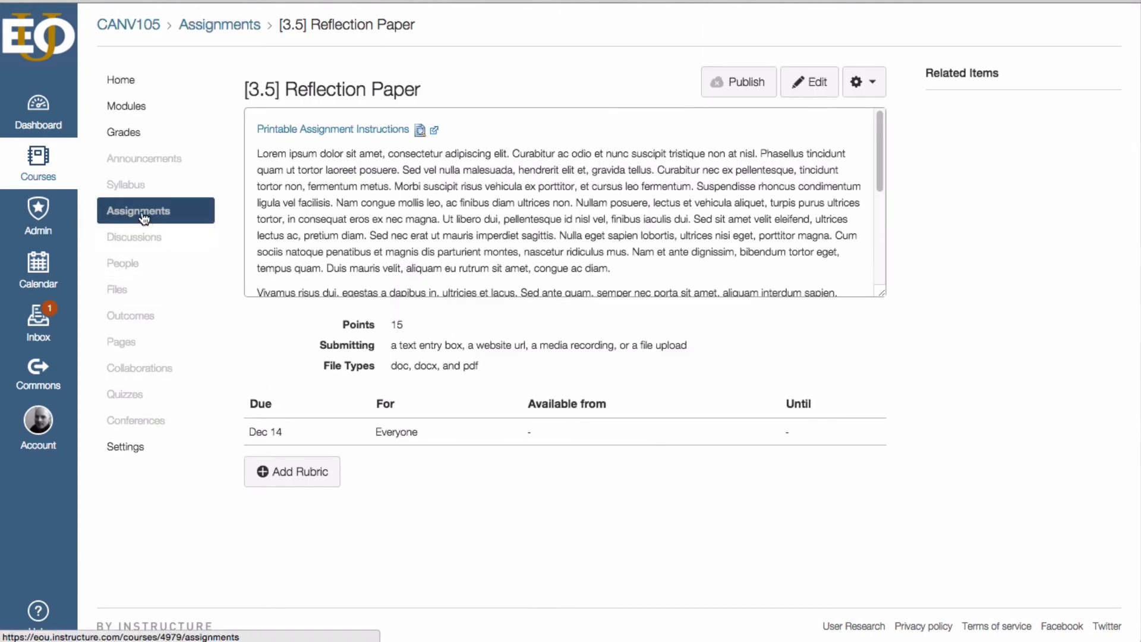
{"action": "left_click", "coordinate": [144, 219]}
{"action": "scroll", "coordinate": [251, 191], "scroll_direction": "down", "scroll_amount": 3}
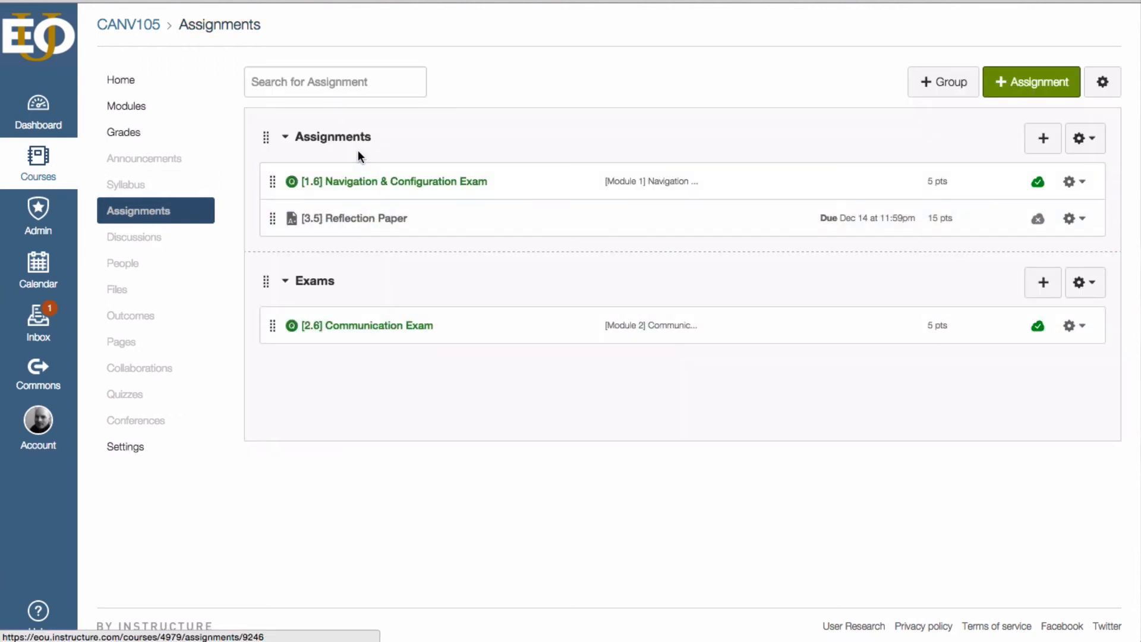
{"action": "mouse_move", "coordinate": [273, 220]}
{"action": "left_mouse_down"}
{"action": "mouse_move", "coordinate": [265, 324]}
{"action": "mouse_move", "coordinate": [273, 199]}
{"action": "mouse_move", "coordinate": [275, 218]}
{"action": "left_mouse_up"}
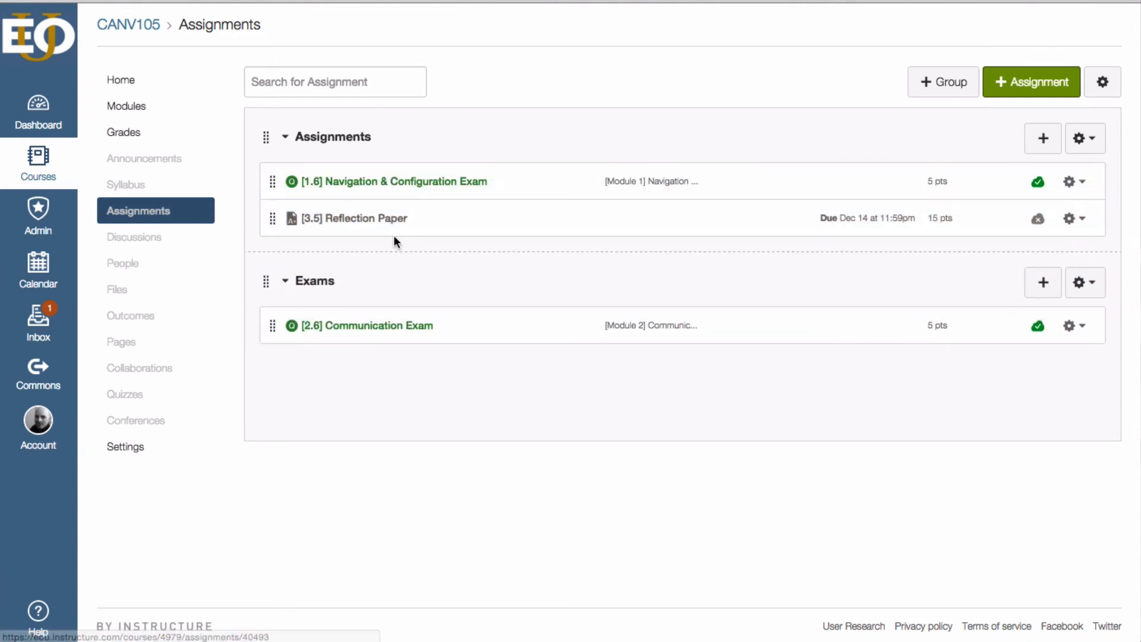